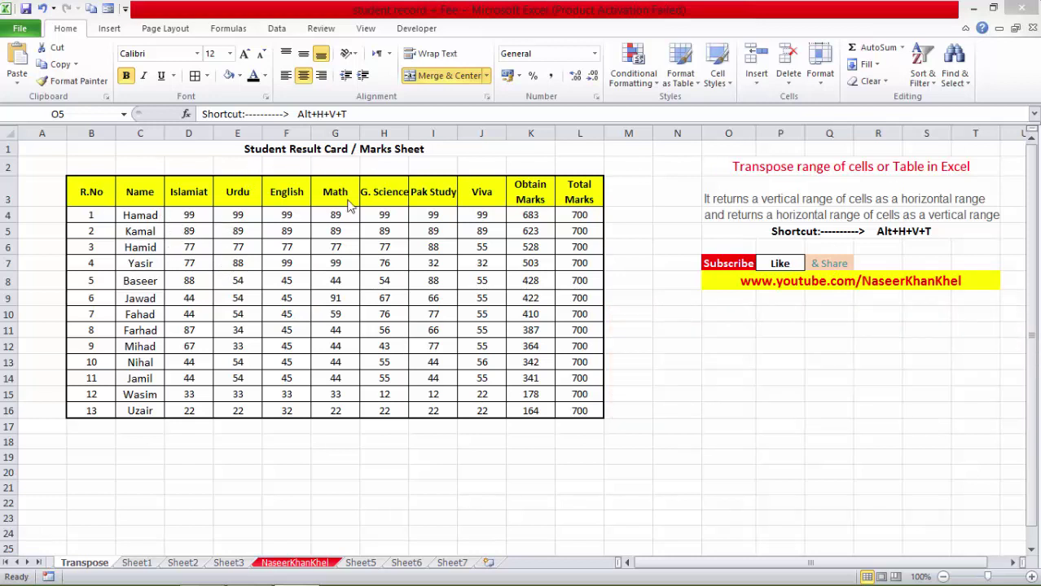
Copy the whole student marks table, range B3:L16, including its header row
{"action": "left_click", "coordinate": [93, 193]}
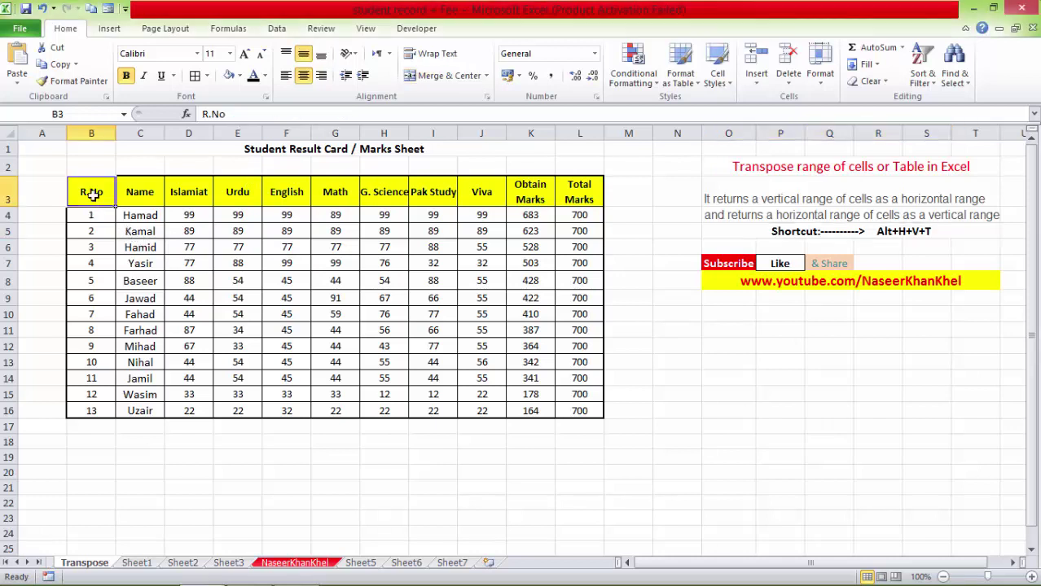
{"action": "left_click_drag", "start_coordinate": [92, 193], "coordinate": [568, 408]}
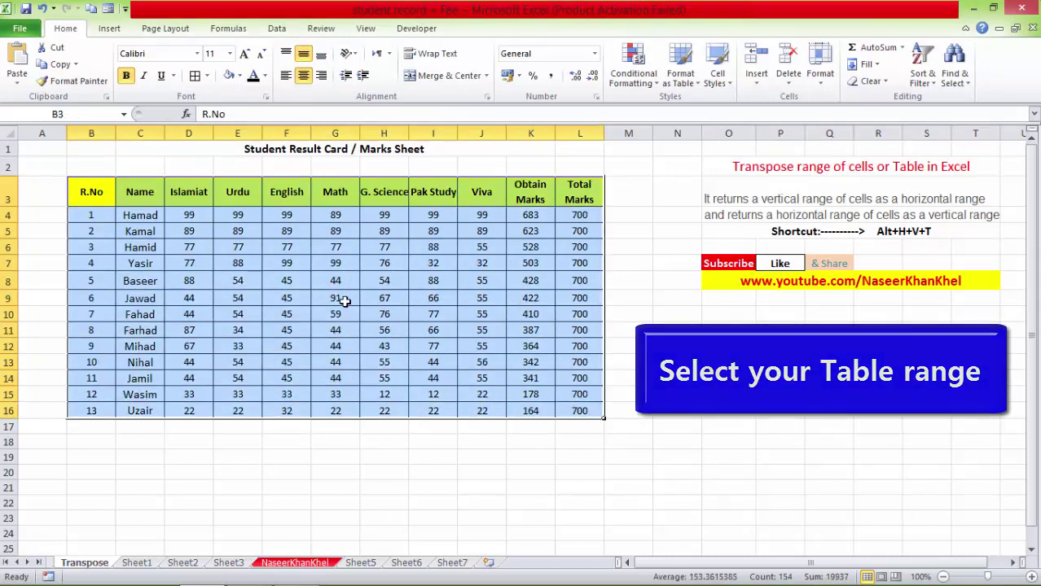
{"action": "key", "text": "ctrl+c"}
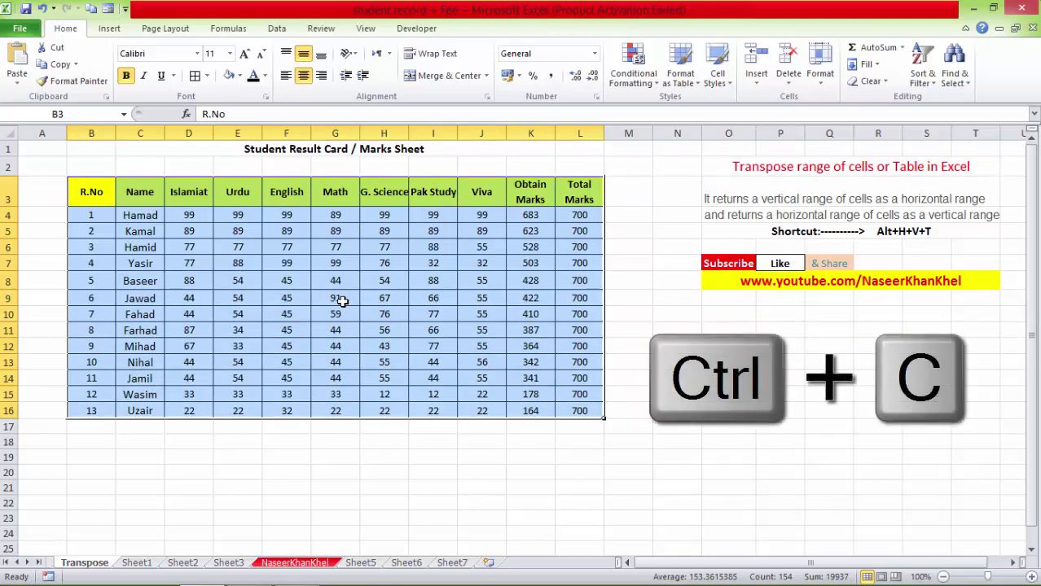
{"action": "key", "text": "ctrl+c"}
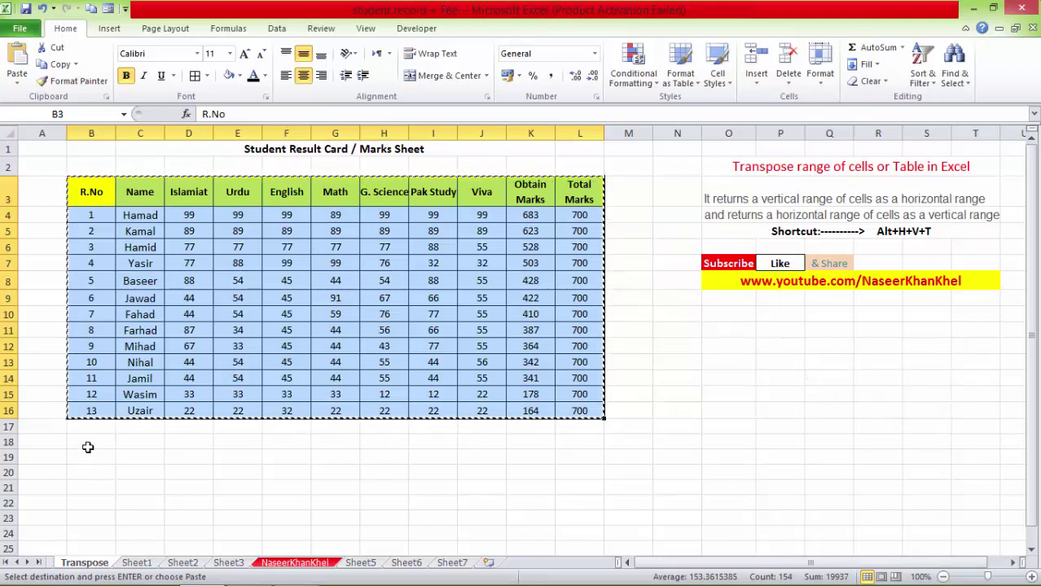
Paste the copied marks table transposed below the original, starting at cell B18
{"action": "left_click", "coordinate": [88, 444]}
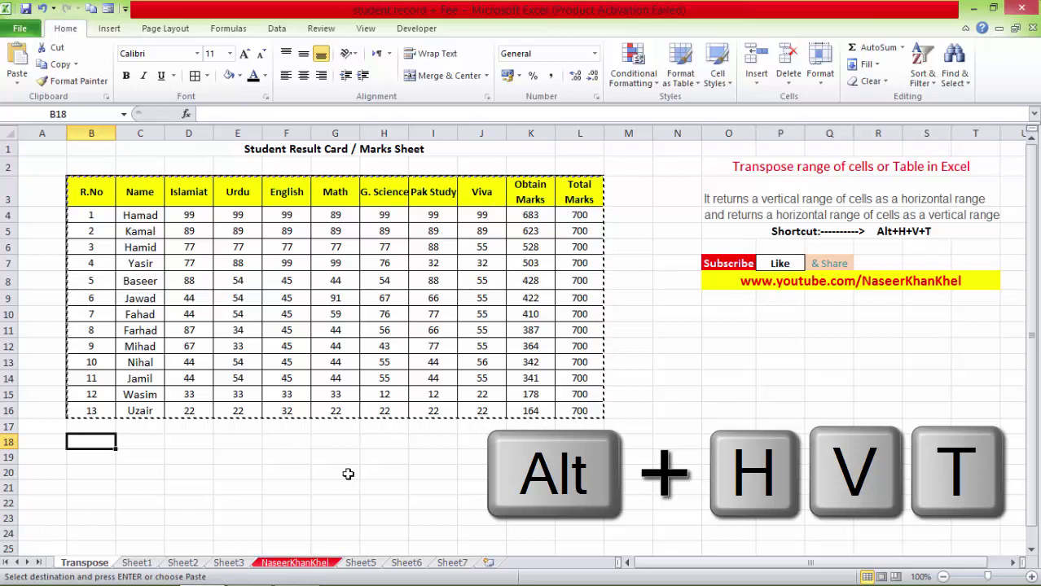
{"action": "key", "text": "alt"}
{"action": "key", "text": "h"}
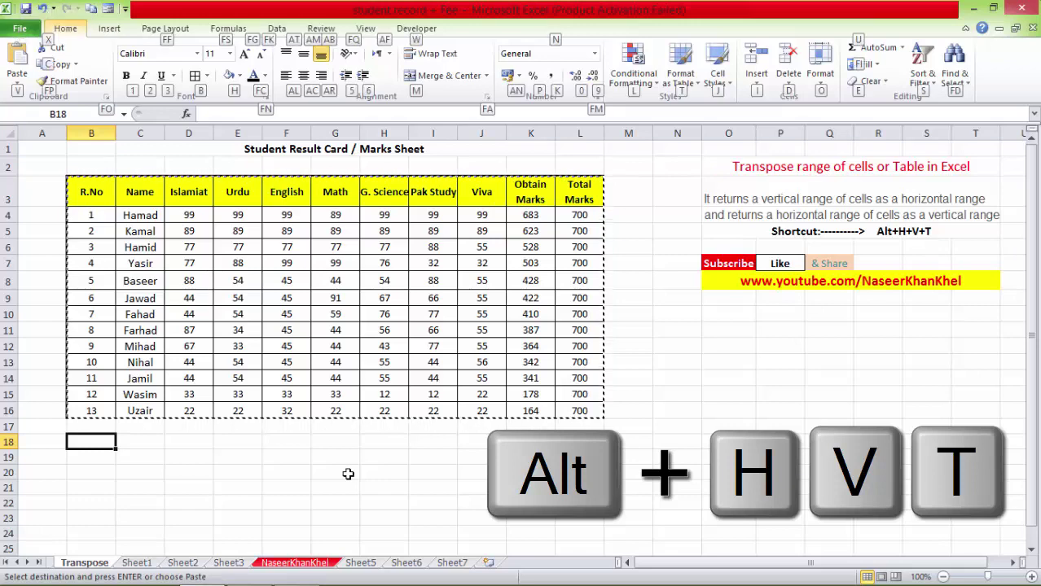
{"action": "key", "text": "v"}
{"action": "key", "text": "t"}
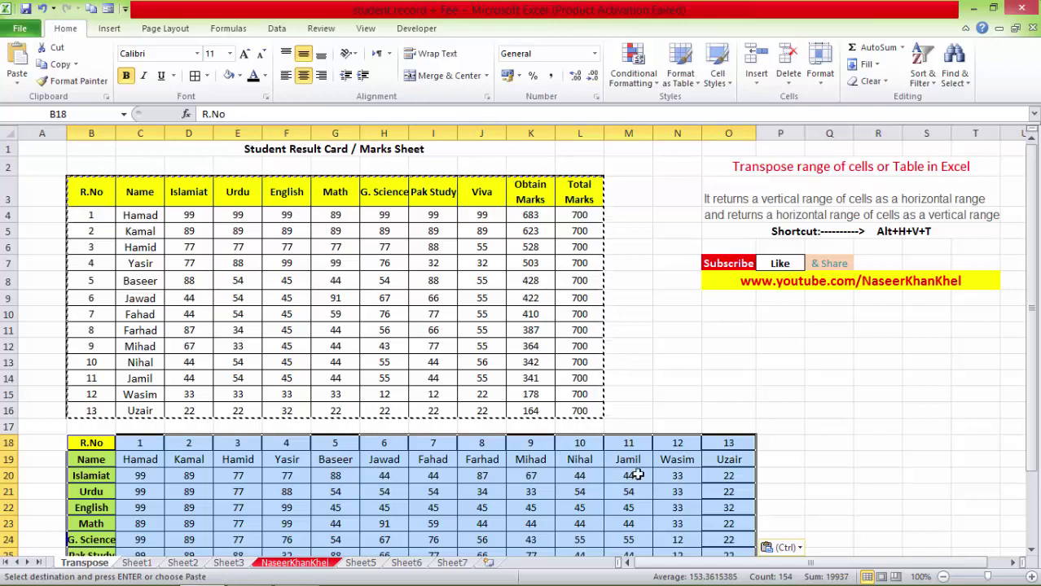
Compare the transposed table's layout with the original marks table, and clear the copy marquee
{"action": "scroll", "coordinate": [367, 286], "scroll_direction": "down", "scroll_amount": 1}
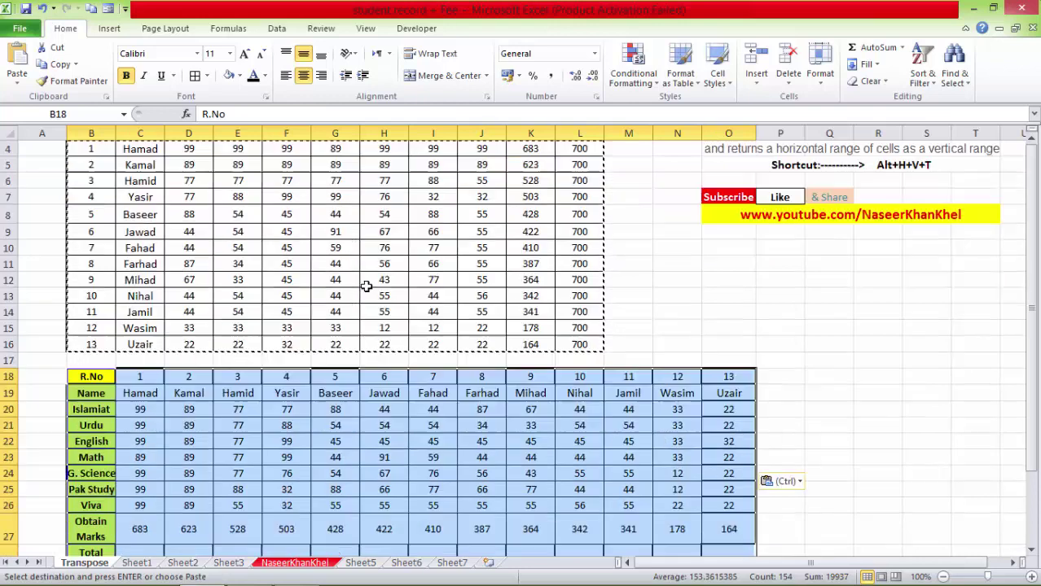
{"action": "scroll", "coordinate": [367, 286], "scroll_direction": "down", "scroll_amount": 2}
{"action": "scroll", "coordinate": [358, 286], "scroll_direction": "up", "scroll_amount": 3}
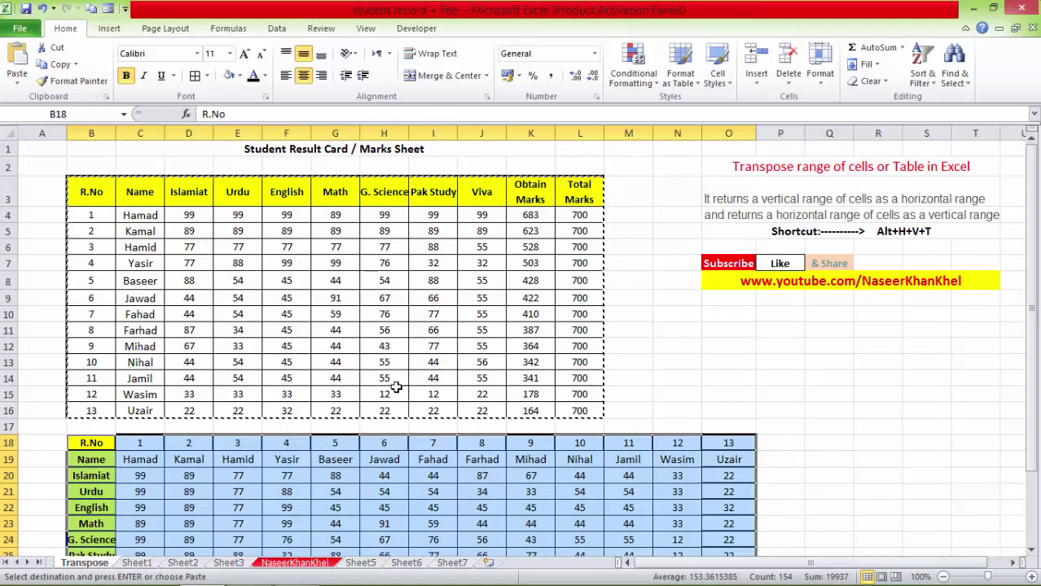
{"action": "scroll", "coordinate": [391, 399], "scroll_direction": "down", "scroll_amount": 2}
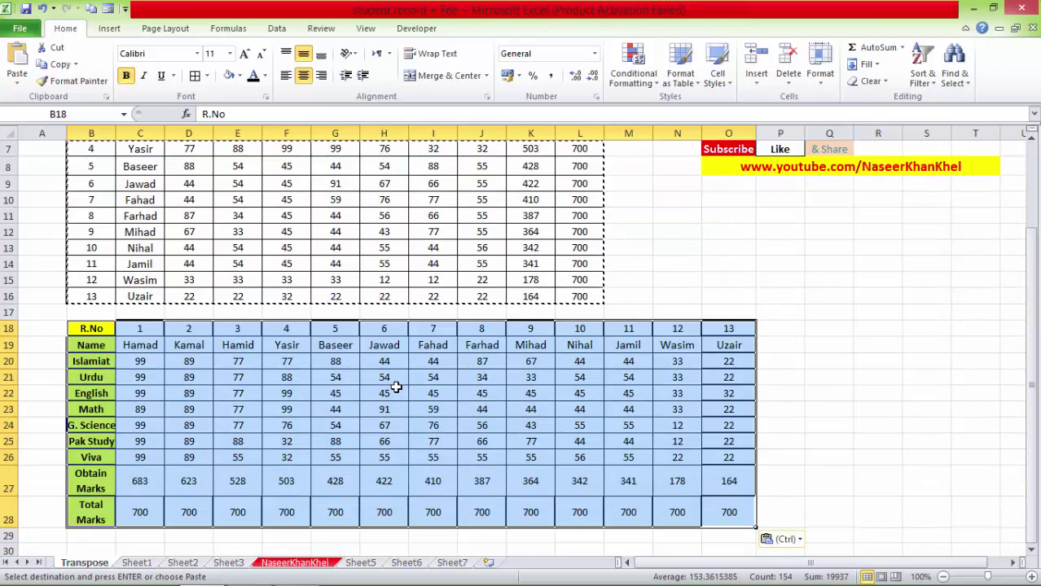
{"action": "scroll", "coordinate": [396, 387], "scroll_direction": "up", "scroll_amount": 2}
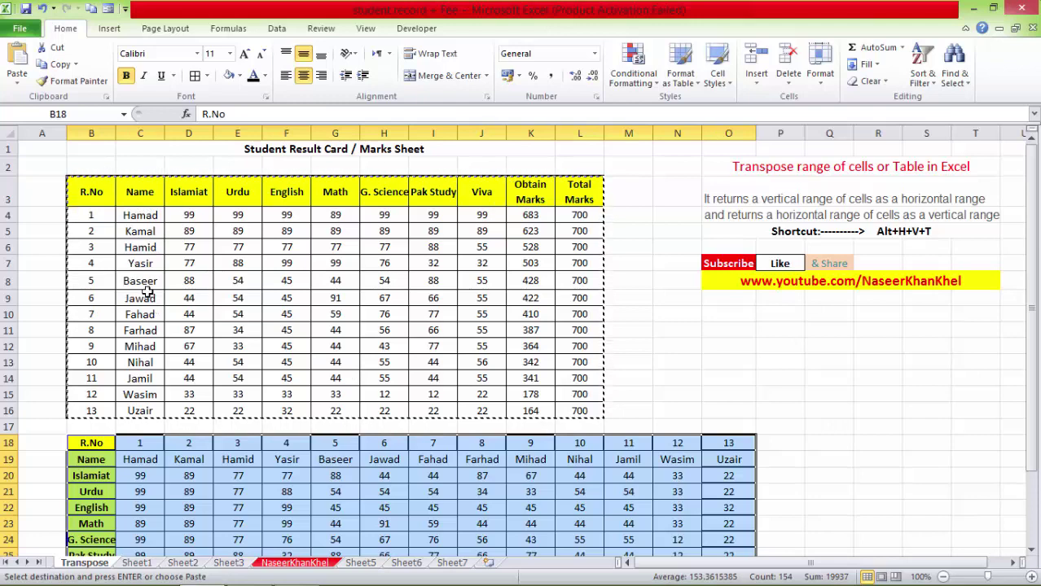
{"action": "scroll", "coordinate": [147, 294], "scroll_direction": "down", "scroll_amount": 1}
{"action": "scroll", "coordinate": [138, 310], "scroll_direction": "down", "scroll_amount": 1}
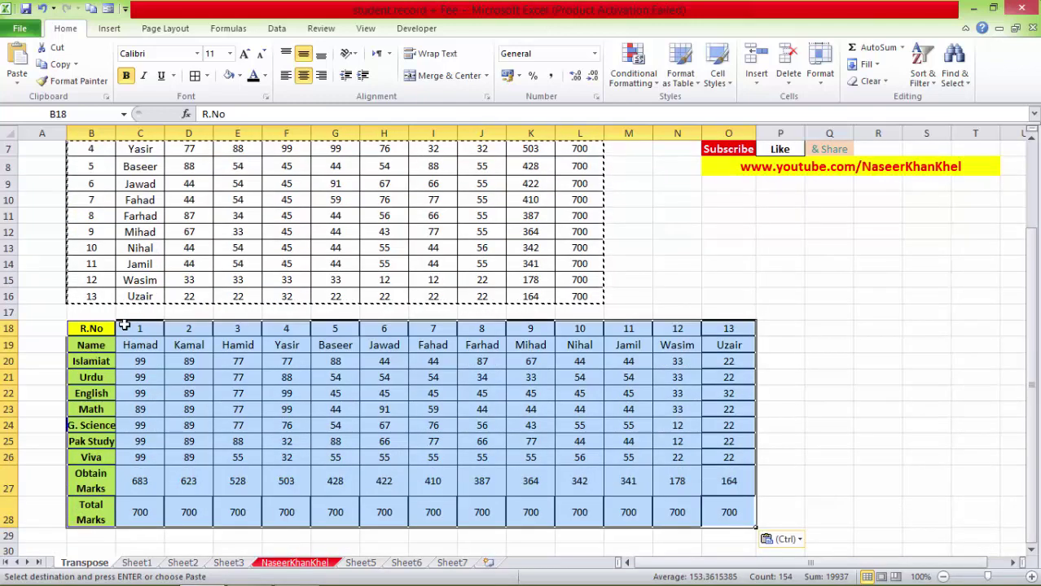
{"action": "scroll", "coordinate": [127, 325], "scroll_direction": "up", "scroll_amount": 2}
{"action": "left_click", "coordinate": [143, 216]}
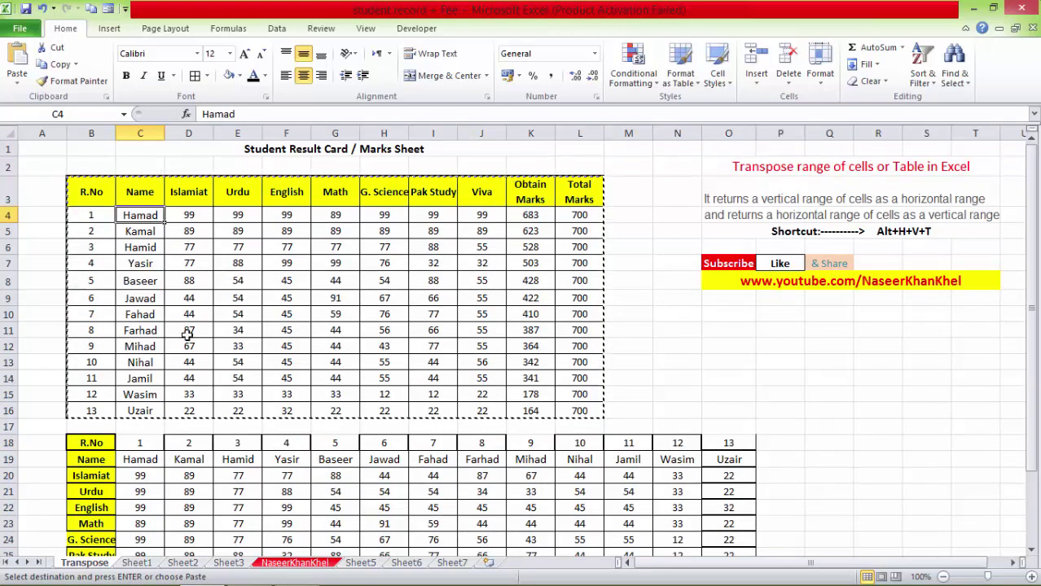
{"action": "key", "text": "Escape"}
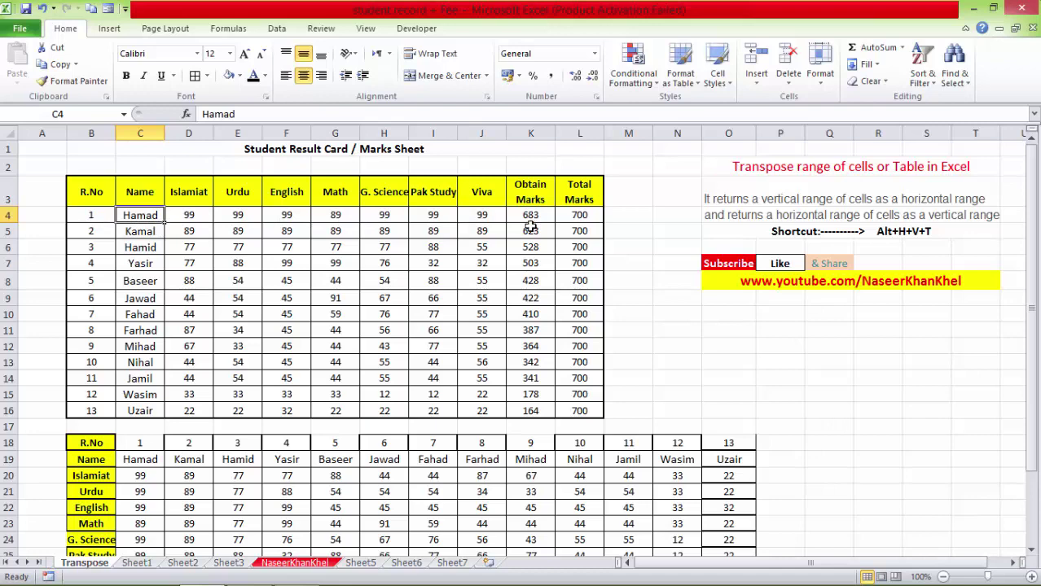
Compare the first student's marks in row 4 with the matching entries in column C of the transposed table
{"action": "scroll", "coordinate": [188, 429], "scroll_direction": "down", "scroll_amount": 2}
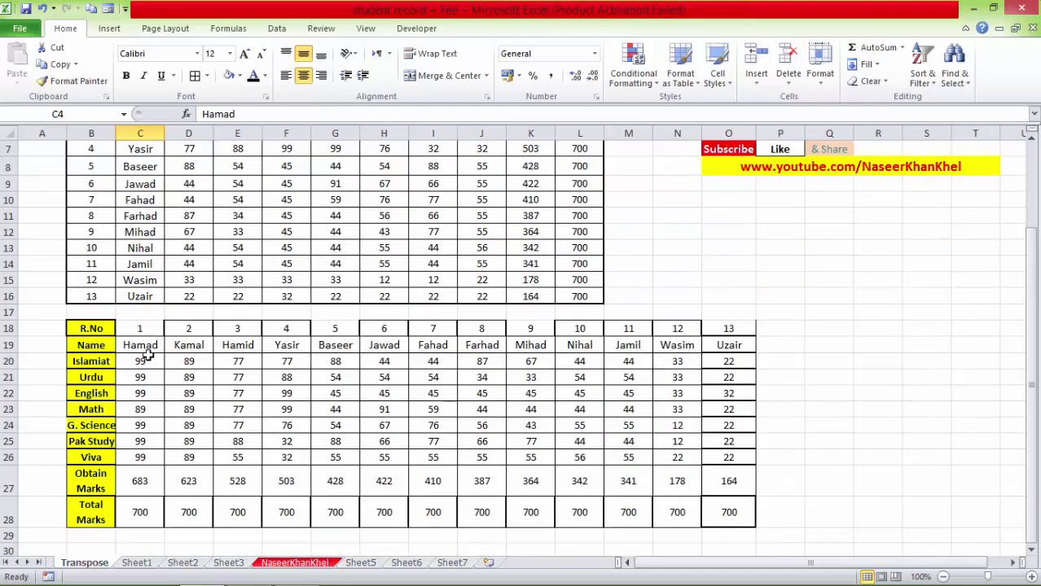
{"action": "left_click", "coordinate": [140, 330]}
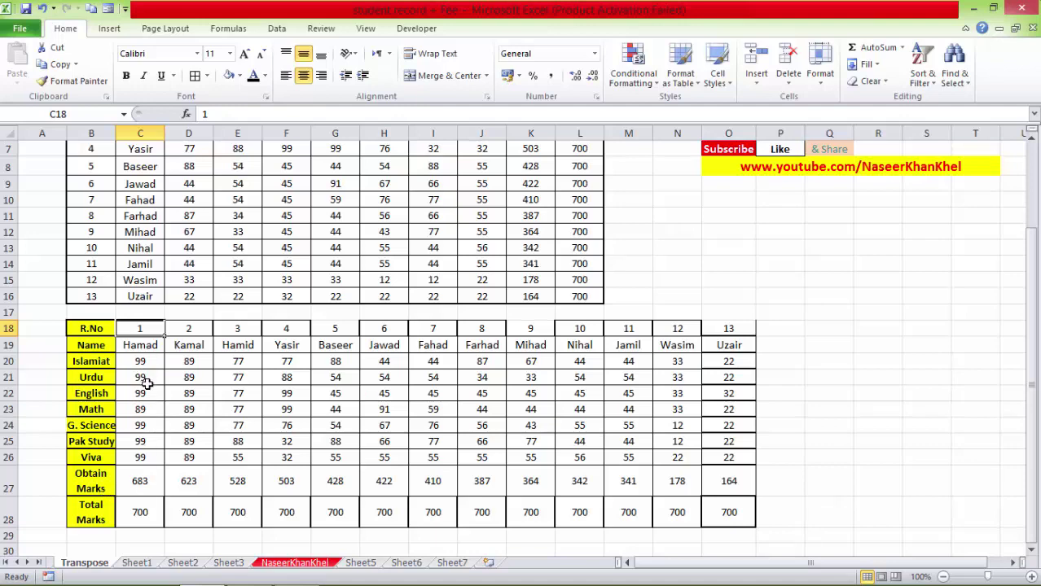
{"action": "scroll", "coordinate": [147, 385], "scroll_direction": "up", "scroll_amount": 2}
{"action": "left_click_drag", "start_coordinate": [181, 217], "coordinate": [571, 215]}
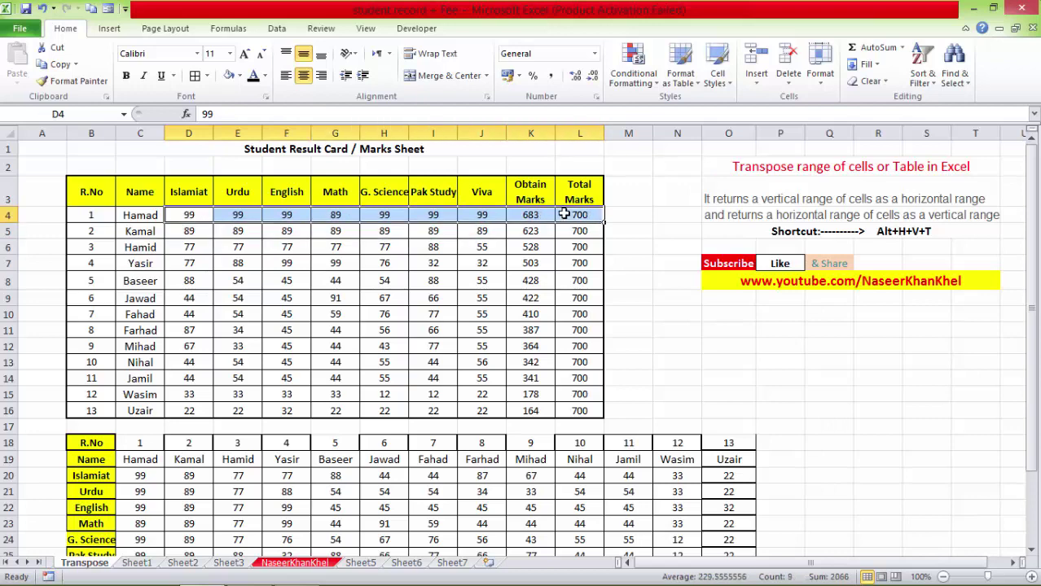
{"action": "scroll", "coordinate": [166, 278], "scroll_direction": "down", "scroll_amount": 1}
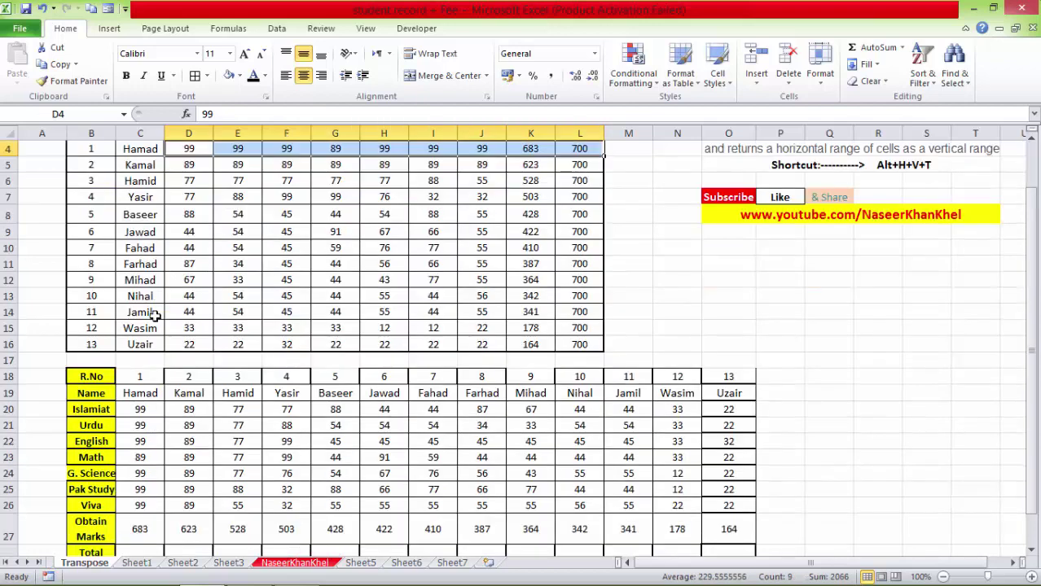
{"action": "left_click_drag", "start_coordinate": [140, 394], "coordinate": [140, 534]}
{"action": "scroll", "coordinate": [151, 454], "scroll_direction": "down", "scroll_amount": 2}
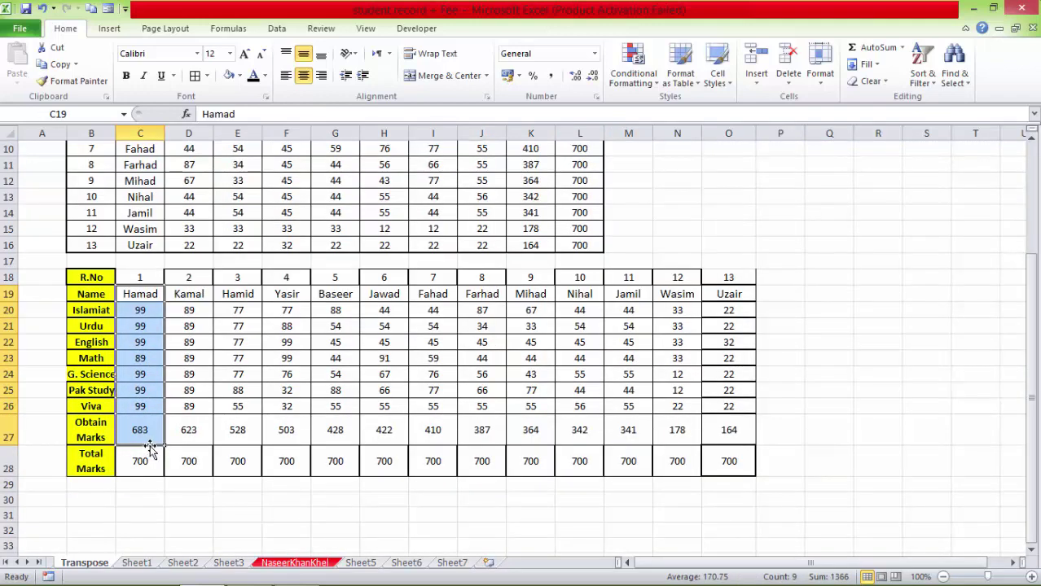
{"action": "scroll", "coordinate": [161, 436], "scroll_direction": "up", "scroll_amount": 3}
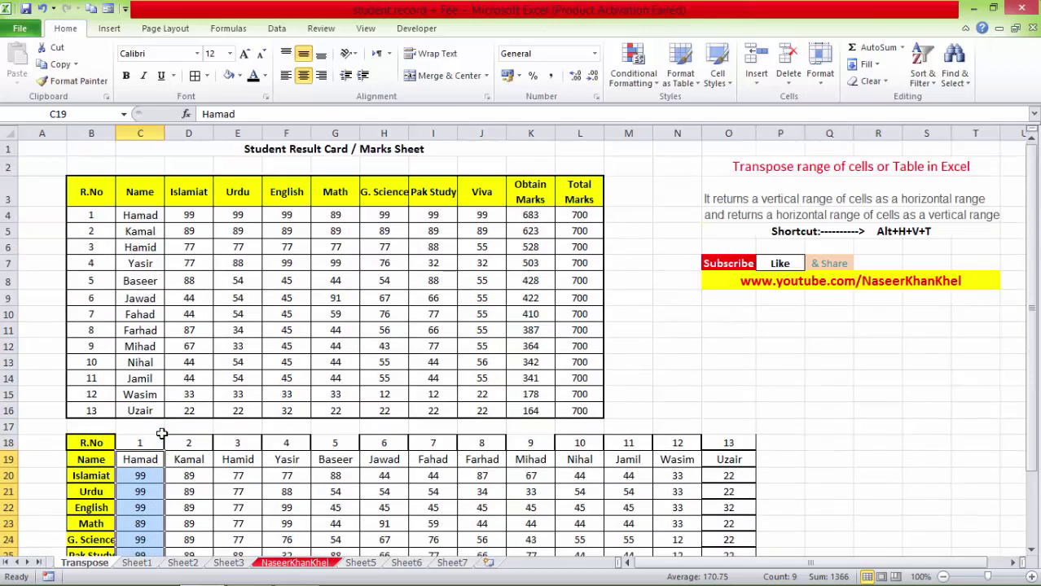
Compare the tenth student's record in B13:L13 with its transposed column in L18:L28
{"action": "left_click_drag", "start_coordinate": [96, 362], "coordinate": [574, 360]}
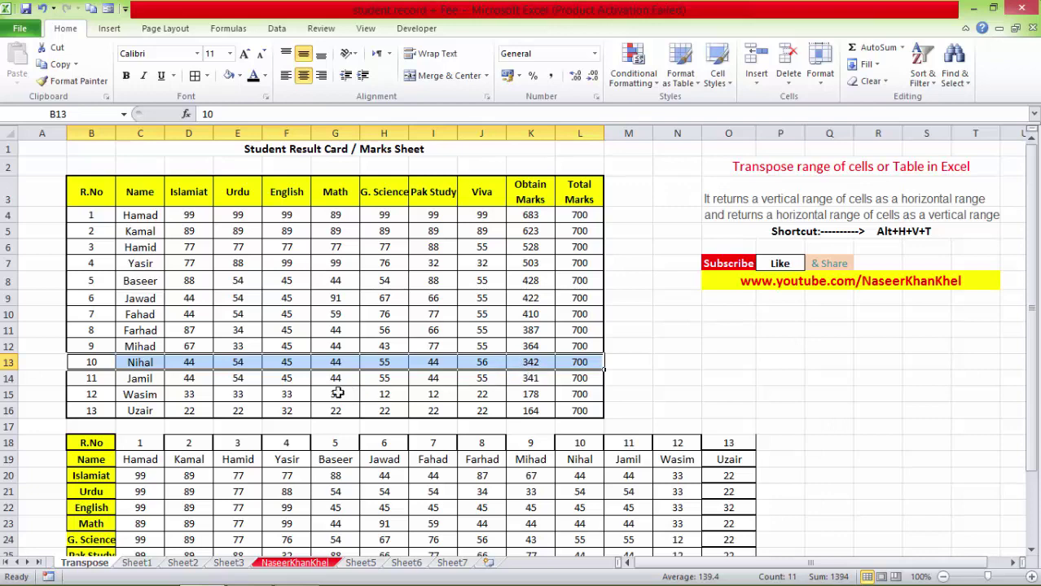
{"action": "scroll", "coordinate": [350, 407], "scroll_direction": "down", "scroll_amount": 3}
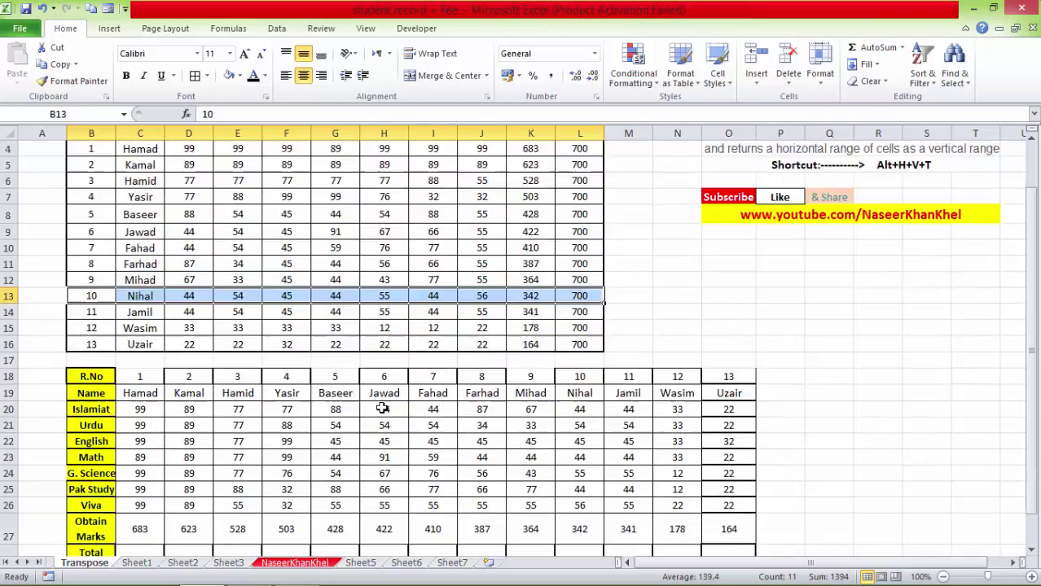
{"action": "left_click_drag", "start_coordinate": [580, 275], "coordinate": [584, 458]}
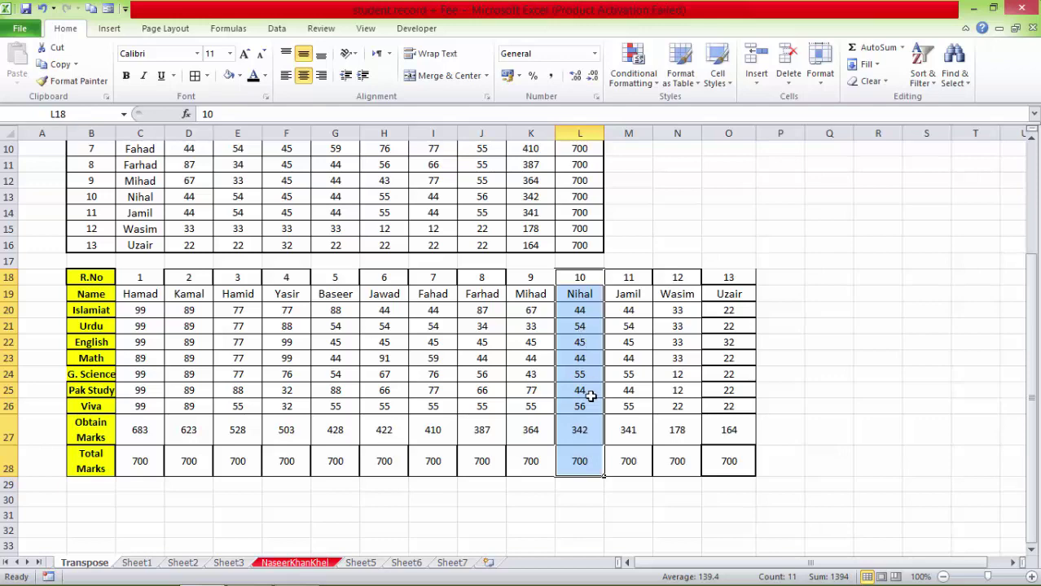
{"action": "scroll", "coordinate": [554, 367], "scroll_direction": "up", "scroll_amount": 3}
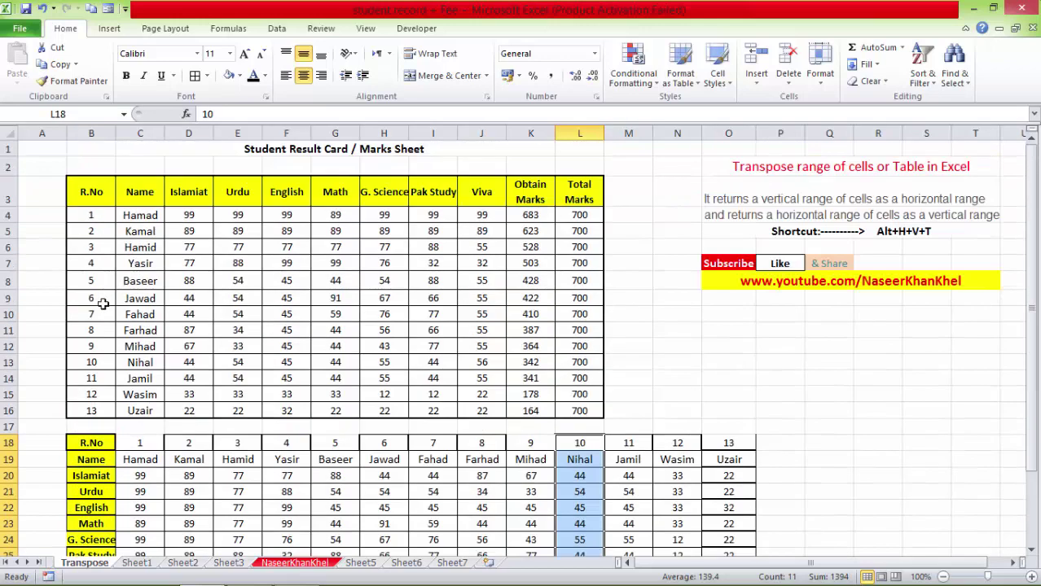
{"action": "scroll", "coordinate": [599, 425], "scroll_direction": "down", "scroll_amount": 2}
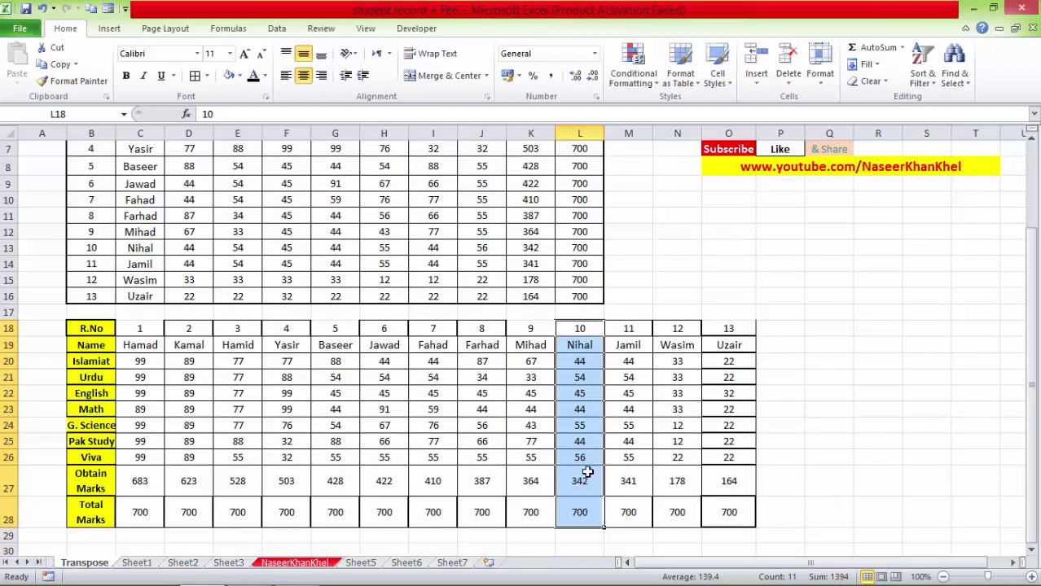
{"action": "scroll", "coordinate": [585, 460], "scroll_direction": "up", "scroll_amount": 2}
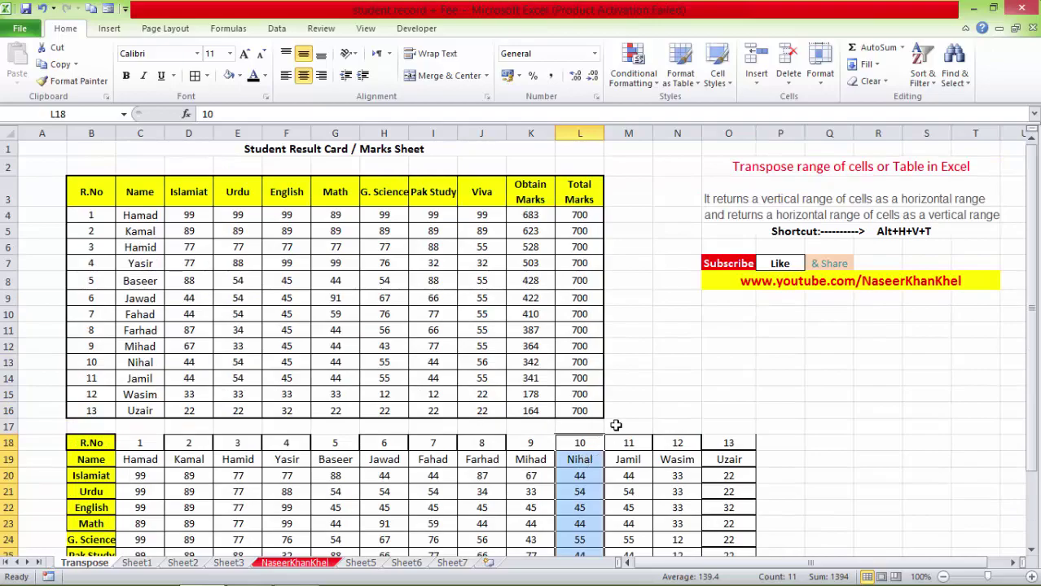